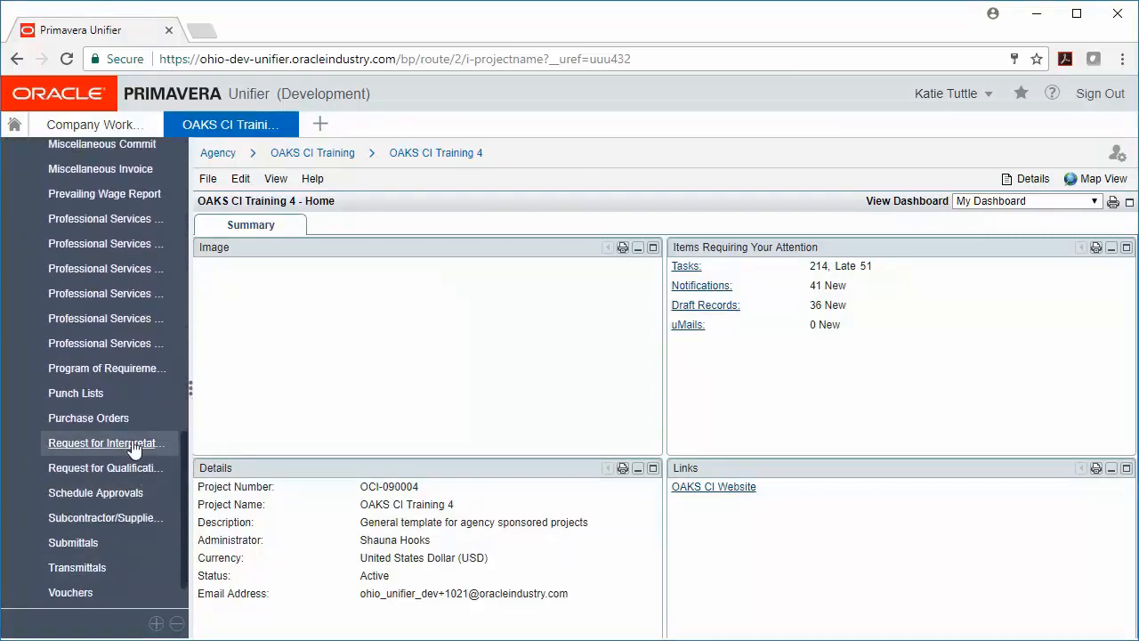
- Create a new Request for Interpretations record and expand its general section
{"action": "left_click", "coordinate": [125, 442]}
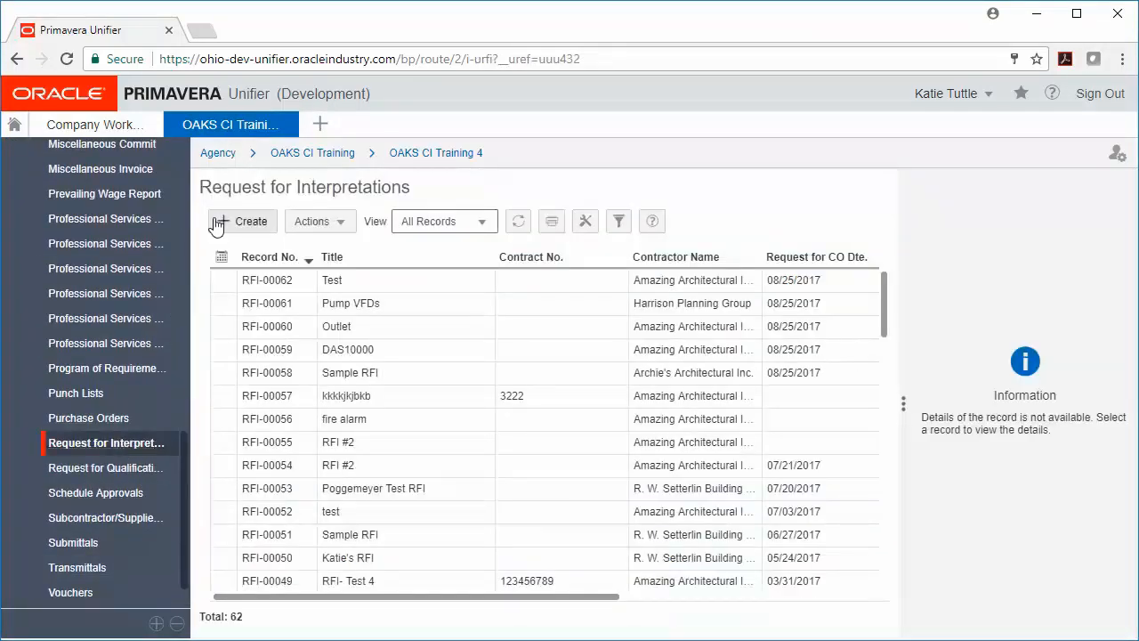
{"action": "left_click", "coordinate": [250, 223]}
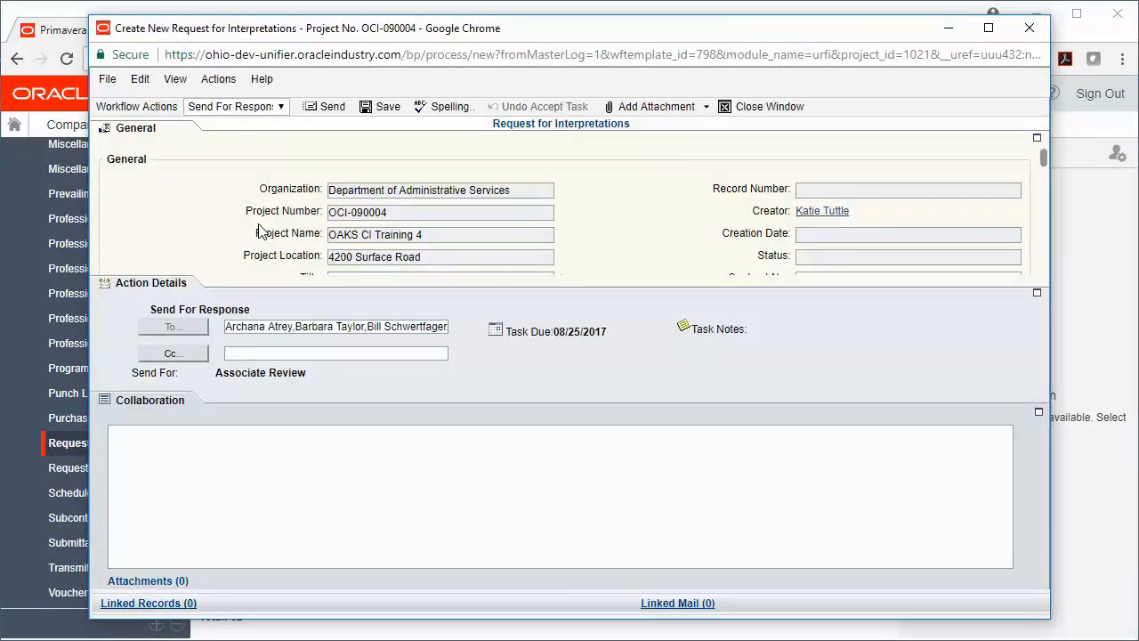
{"action": "left_click", "coordinate": [167, 134]}
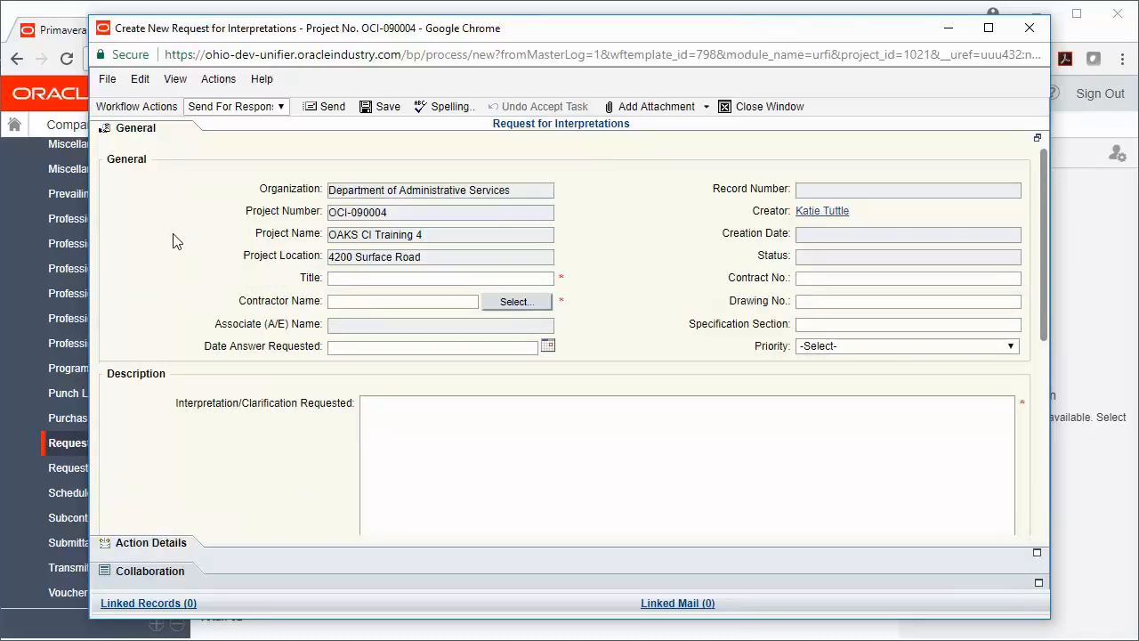
- Title the request "RFI#4 Doors"
{"action": "left_click", "coordinate": [490, 277]}
{"action": "type", "text": "RFI"}
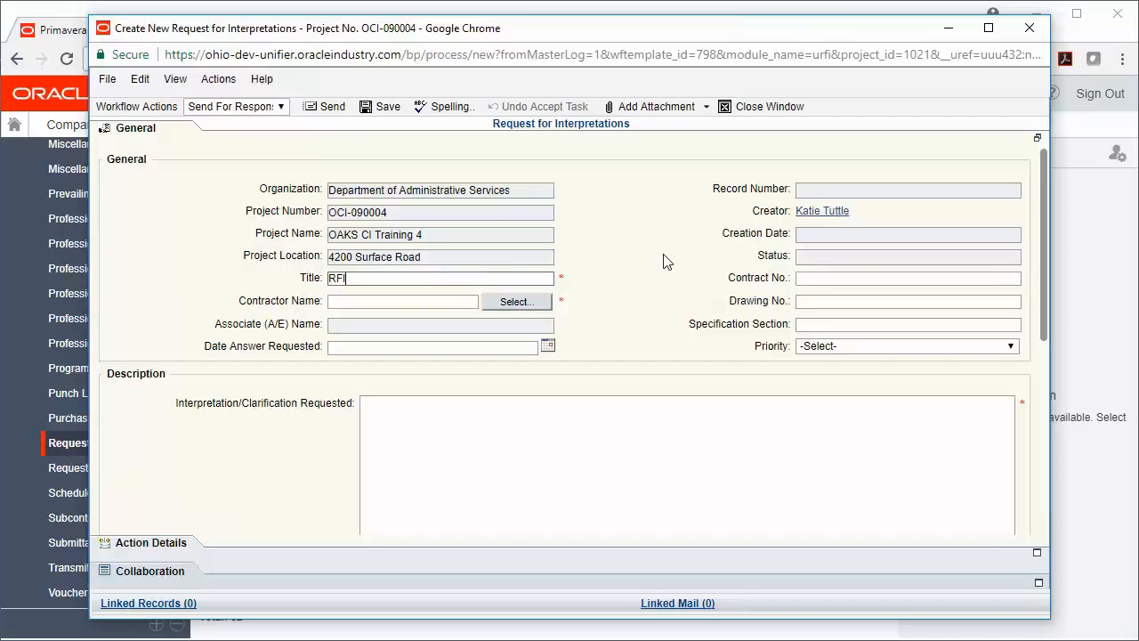
{"action": "type", "text": " +"}
{"action": "type", "text": "#4"}
{"action": "type", "text": " Doors"}
- Choose Amazing Architectural Inc. as the contractor and set the requested answer date to 08/31/2017 05:00 PM
{"action": "left_click", "coordinate": [524, 304]}
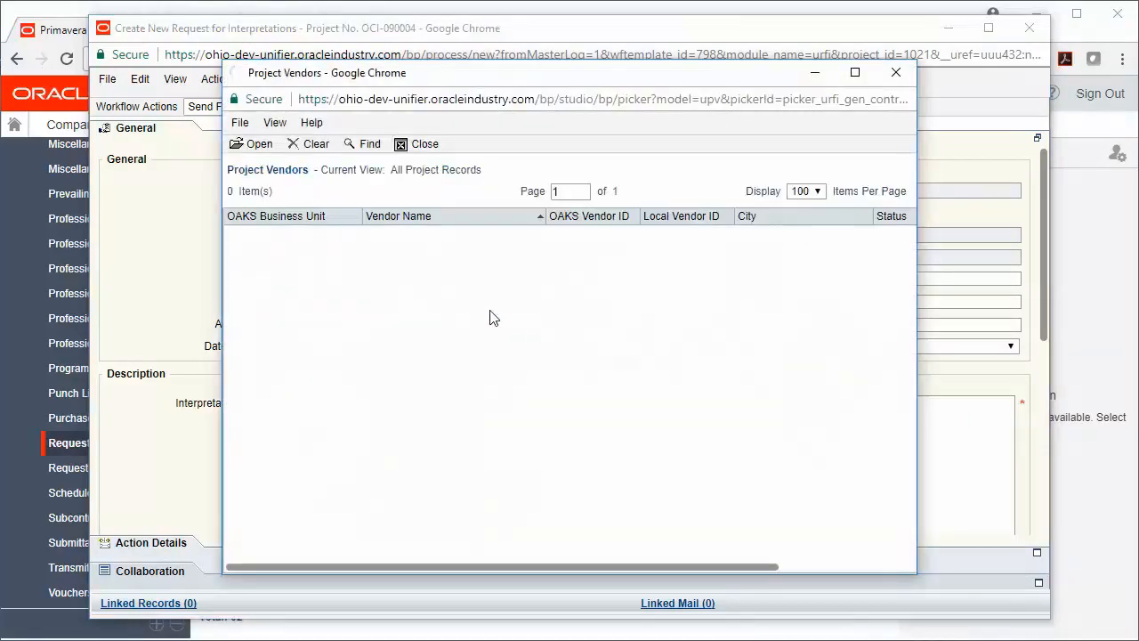
{"action": "left_click", "coordinate": [259, 143]}
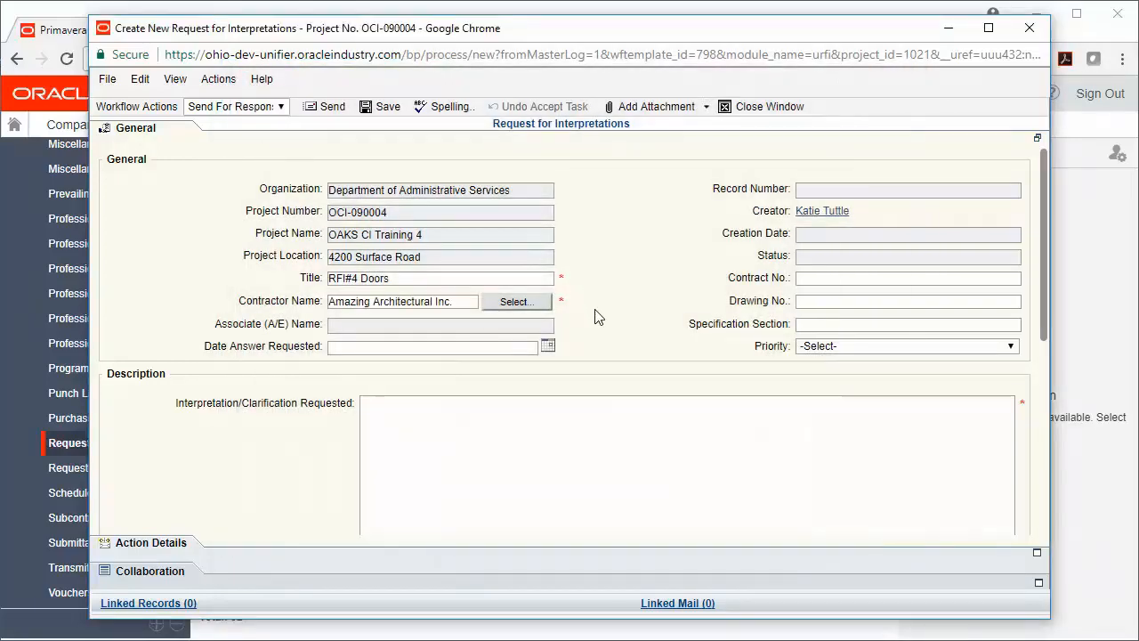
{"action": "left_click", "coordinate": [547, 348]}
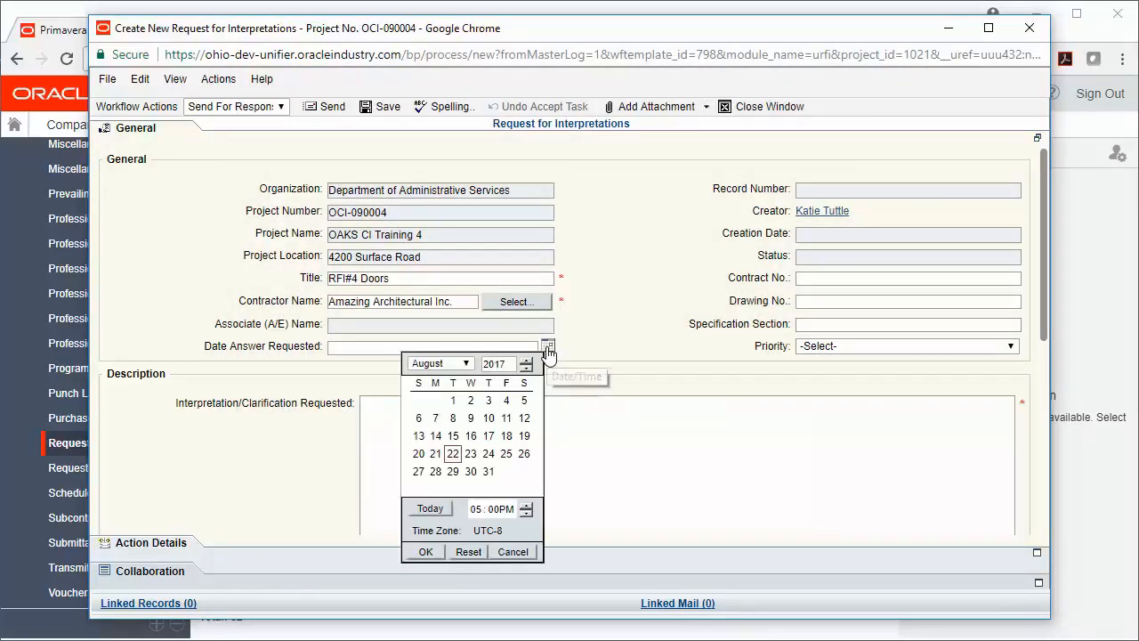
{"action": "left_click", "coordinate": [488, 472]}
{"action": "left_click", "coordinate": [427, 552]}
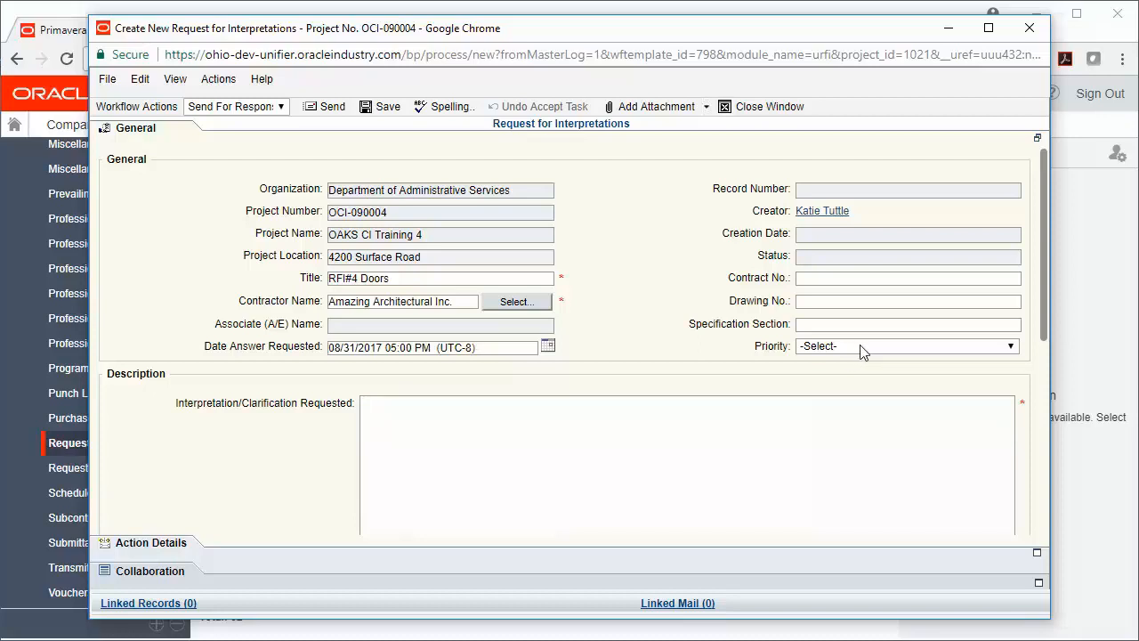
- Enter "Please clarify the size of doors of building A, hallway 4" as the interpretation/clarification requested
{"action": "left_click_drag", "start_coordinate": [1041, 284], "coordinate": [1039, 365]}
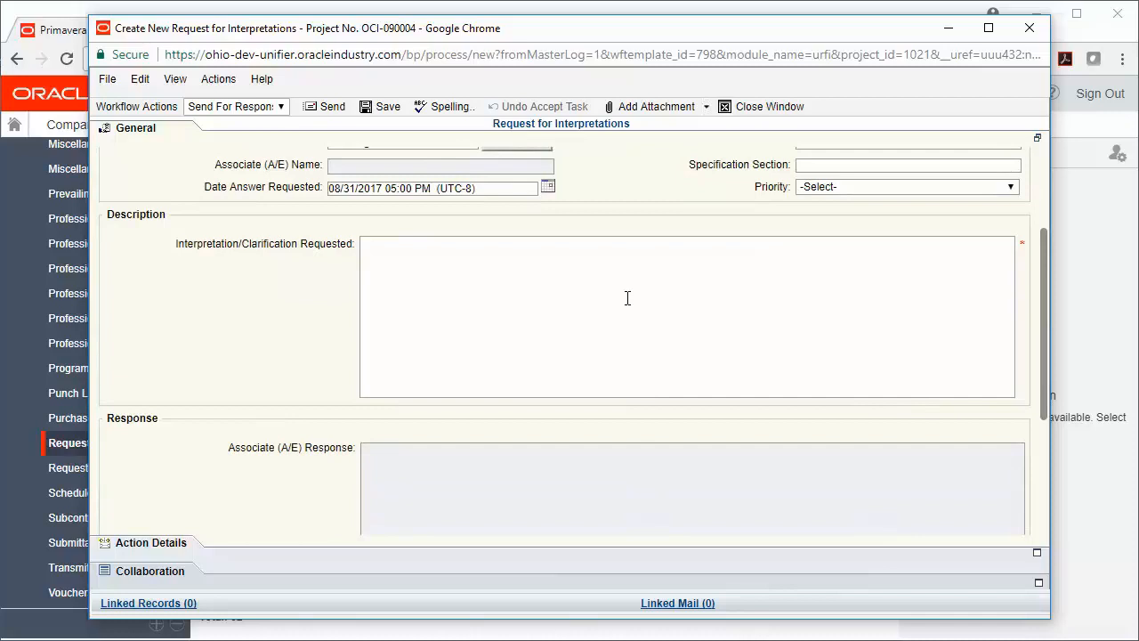
{"action": "left_click", "coordinate": [551, 290]}
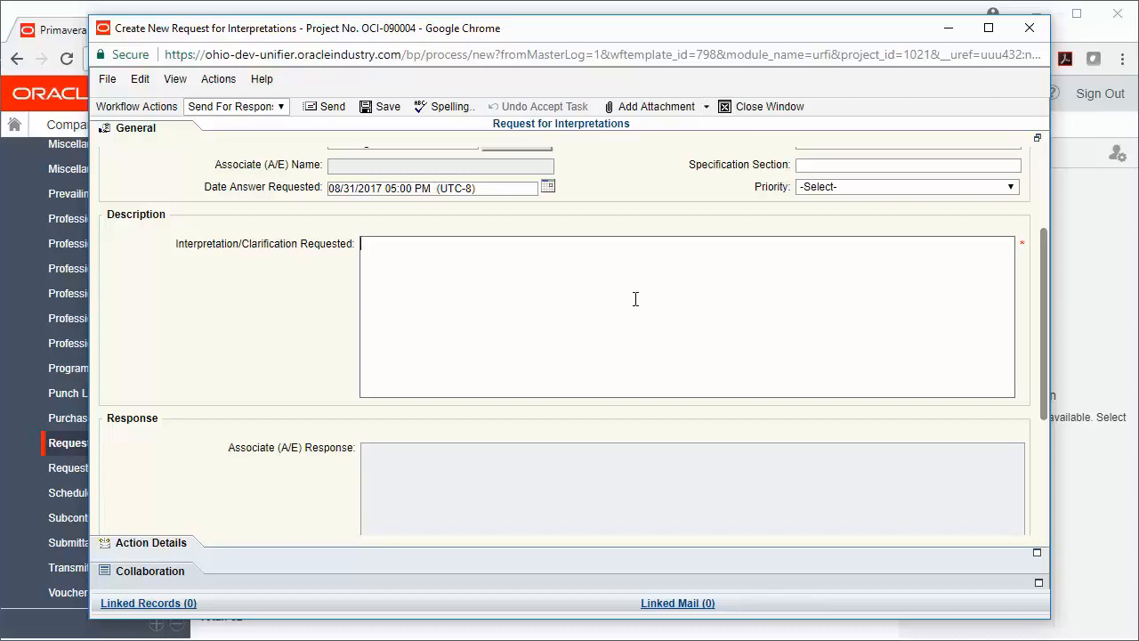
{"action": "type", "text": "Please clarify the si"}
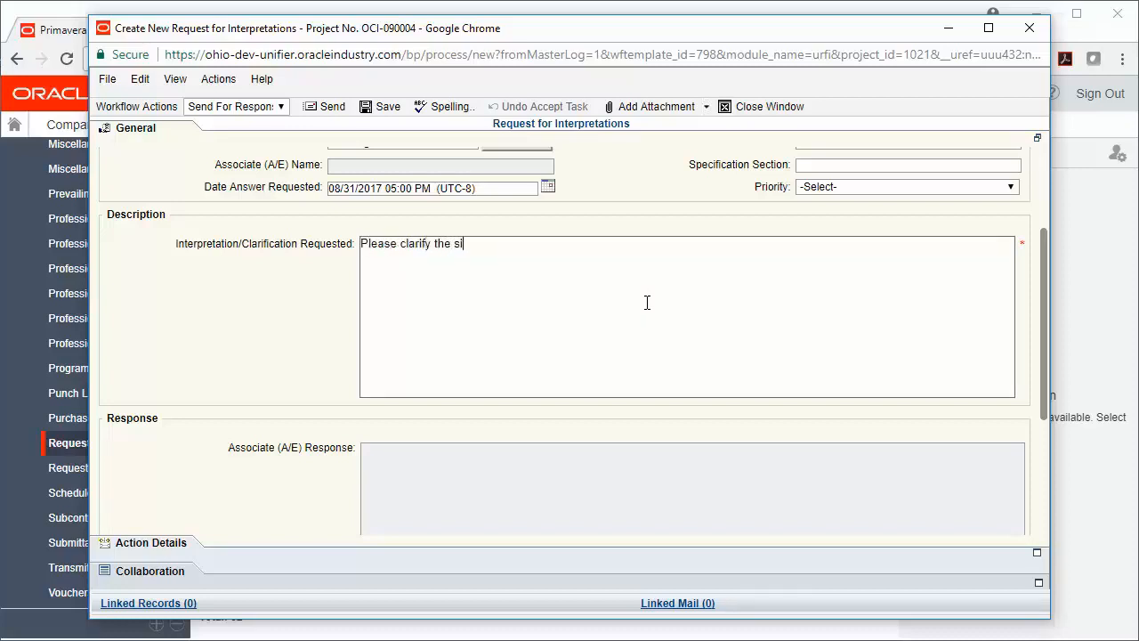
{"action": "type", "text": "ze of doors of building A"}
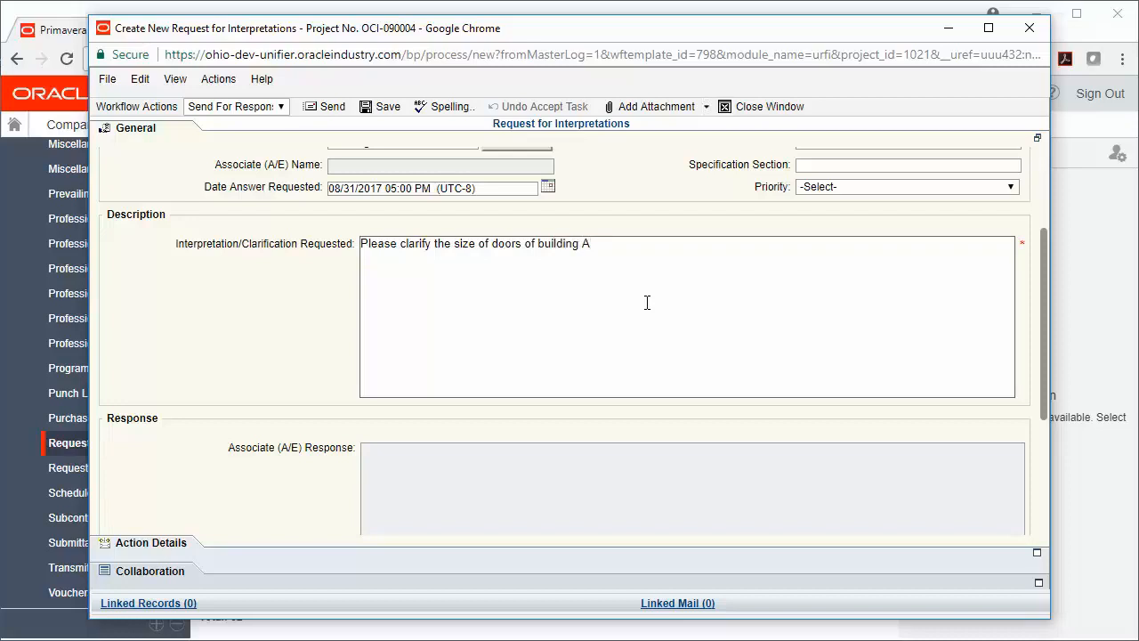
{"action": "type", "text": ", hallway 4"}
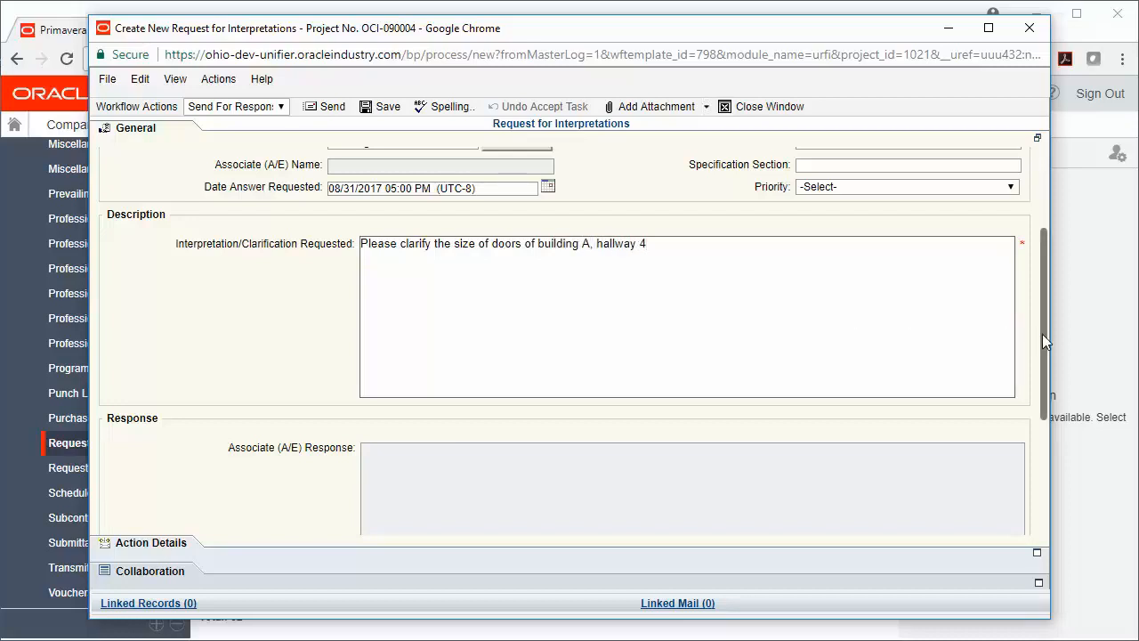
- Check the action details and send the new request for associate review
{"action": "left_click_drag", "start_coordinate": [1042, 334], "coordinate": [1049, 228]}
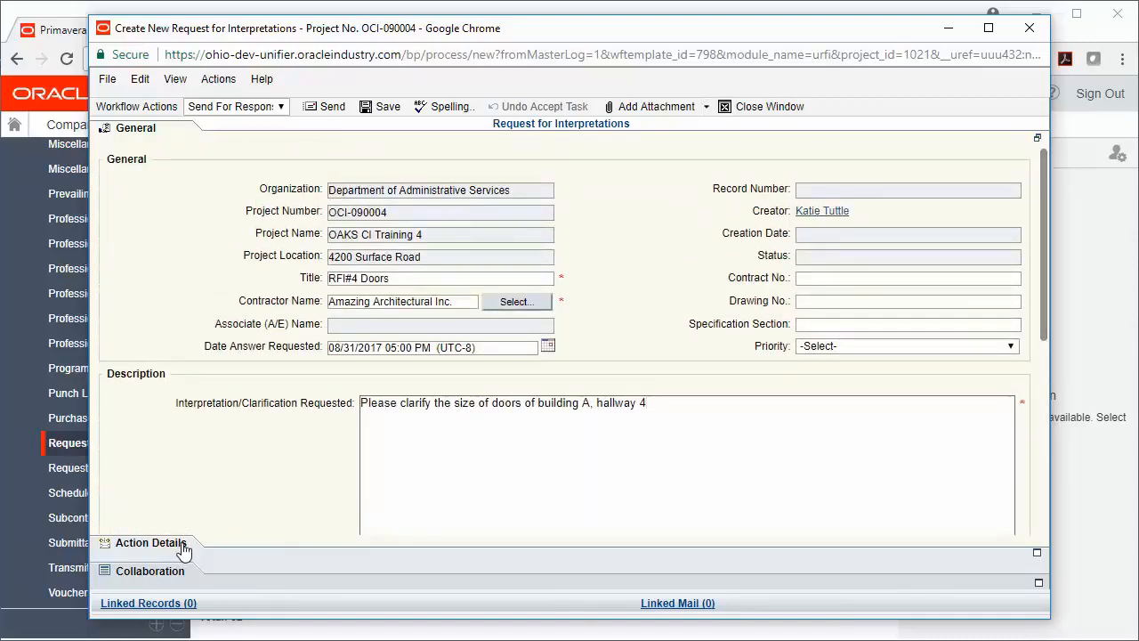
{"action": "left_click", "coordinate": [150, 543]}
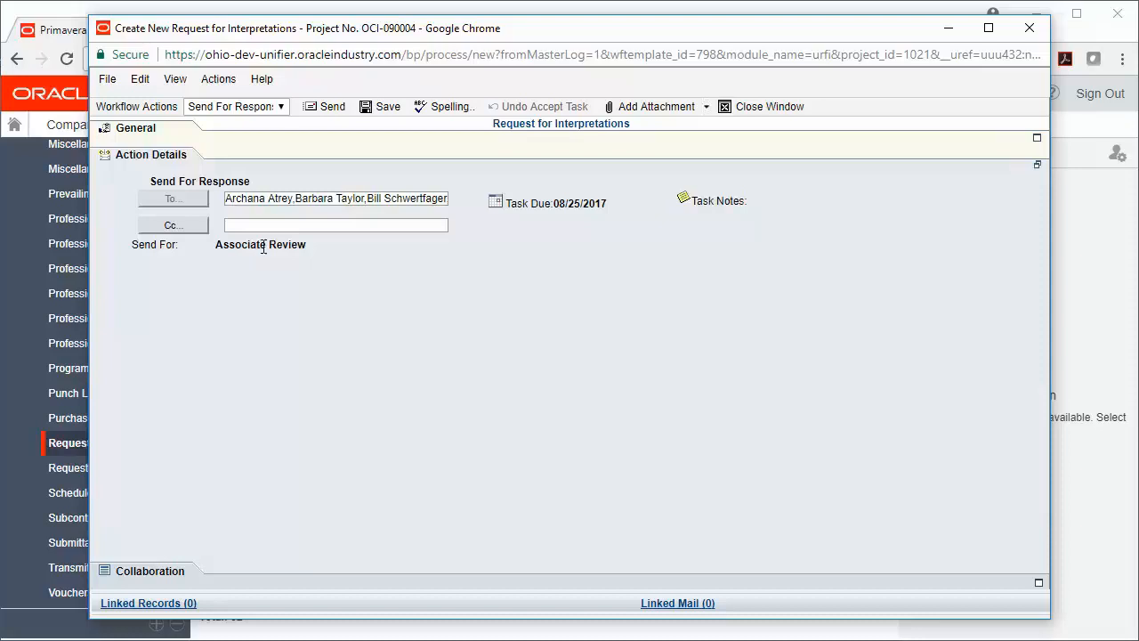
{"action": "left_click", "coordinate": [335, 110]}
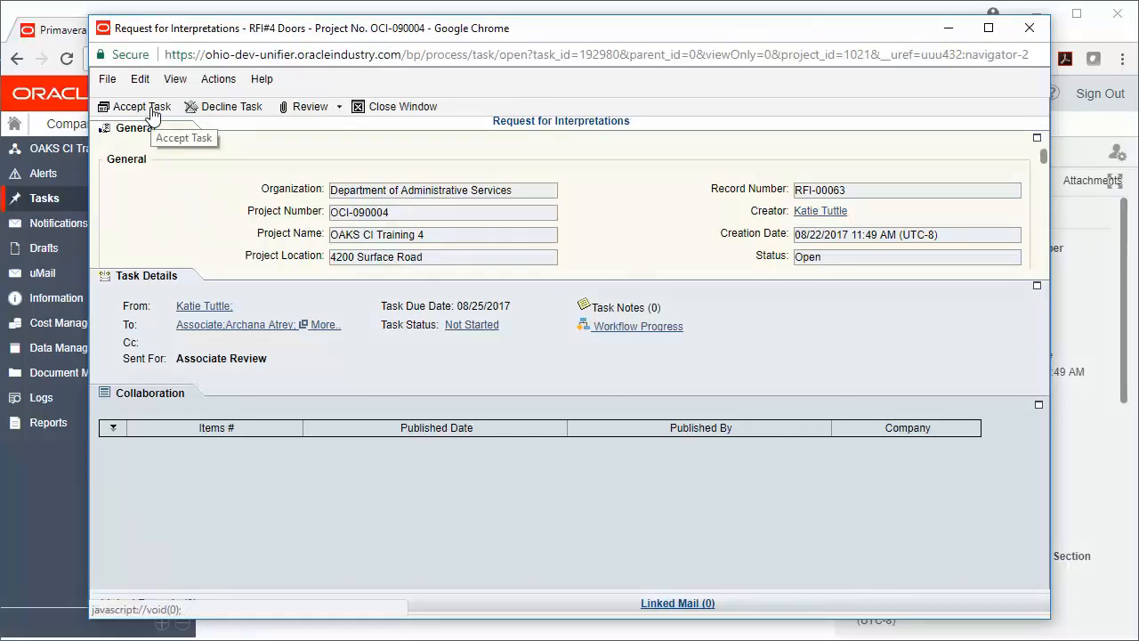
- Accept the RFI#4 Doors review task and enter "All doors are the same size" as the Associate (A/E) response
{"action": "left_click", "coordinate": [153, 114]}
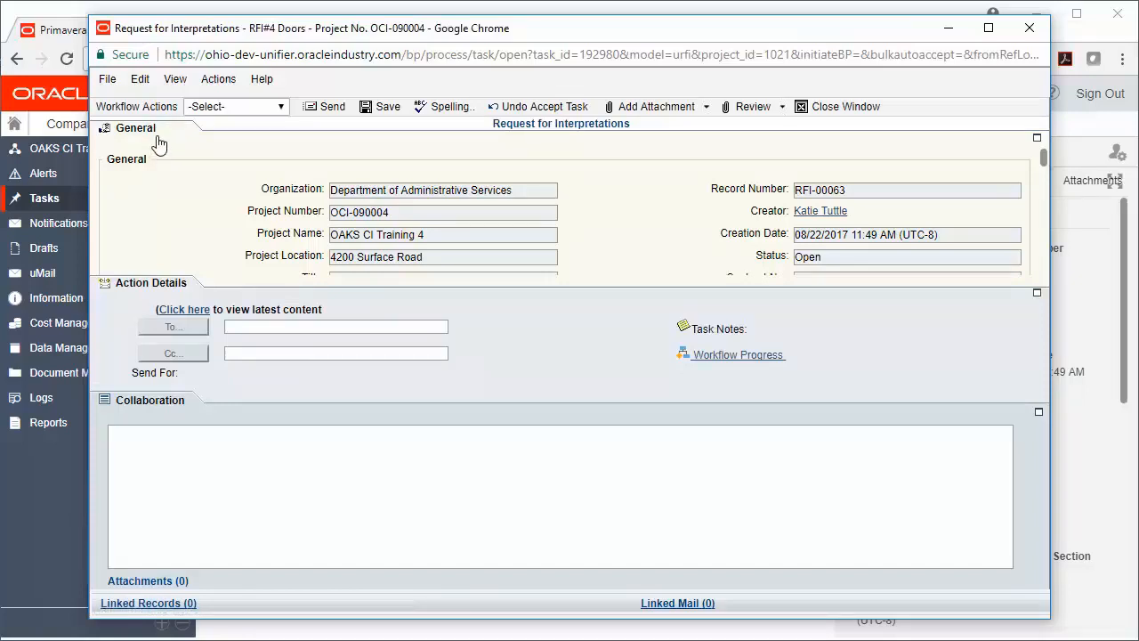
{"action": "left_click", "coordinate": [157, 140]}
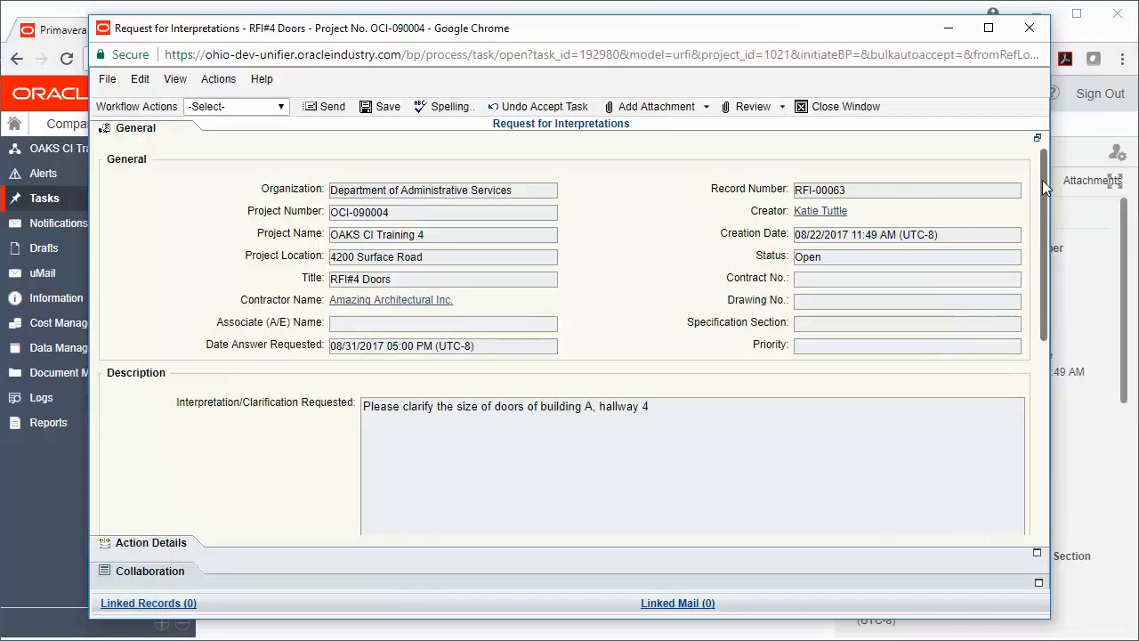
{"action": "left_click_drag", "start_coordinate": [1042, 179], "coordinate": [1015, 297]}
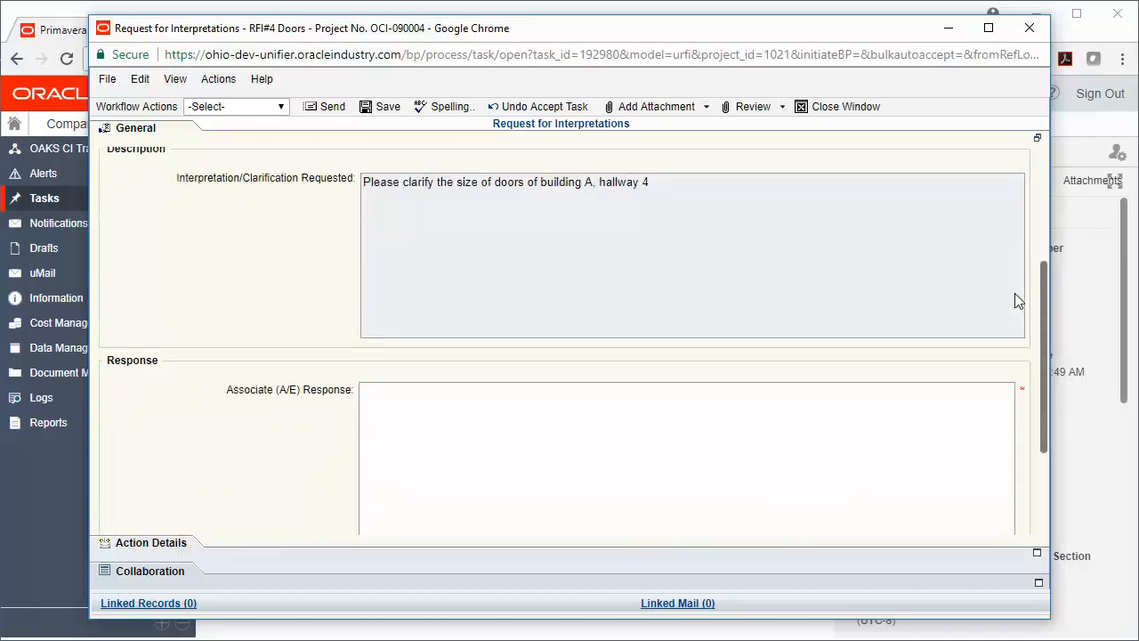
{"action": "left_click", "coordinate": [649, 436]}
{"action": "type", "text": "All "}
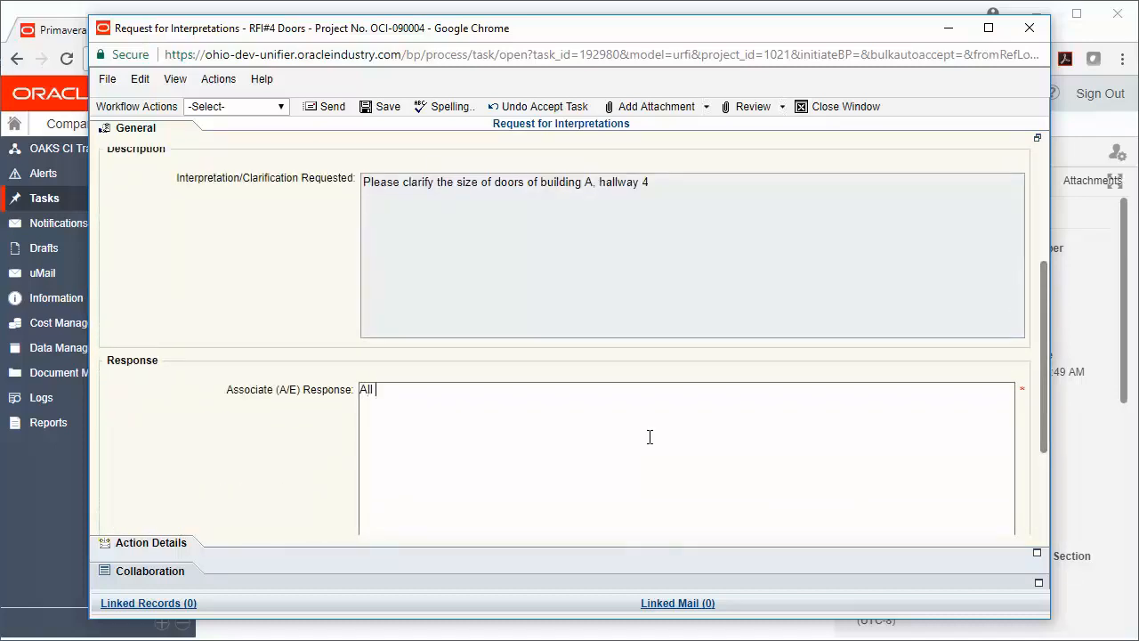
{"action": "type", "text": "doors are the same size"}
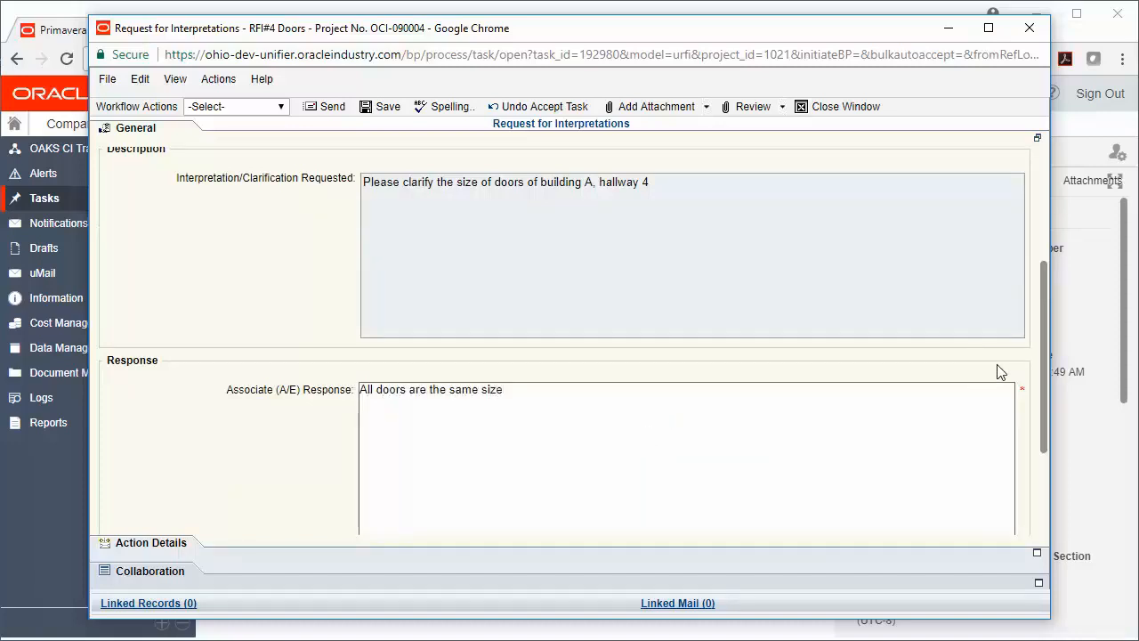
- Set the Request for Change Order Deadline to 08/26/2017 05:00 PM
{"action": "left_click_drag", "start_coordinate": [1041, 386], "coordinate": [1050, 462]}
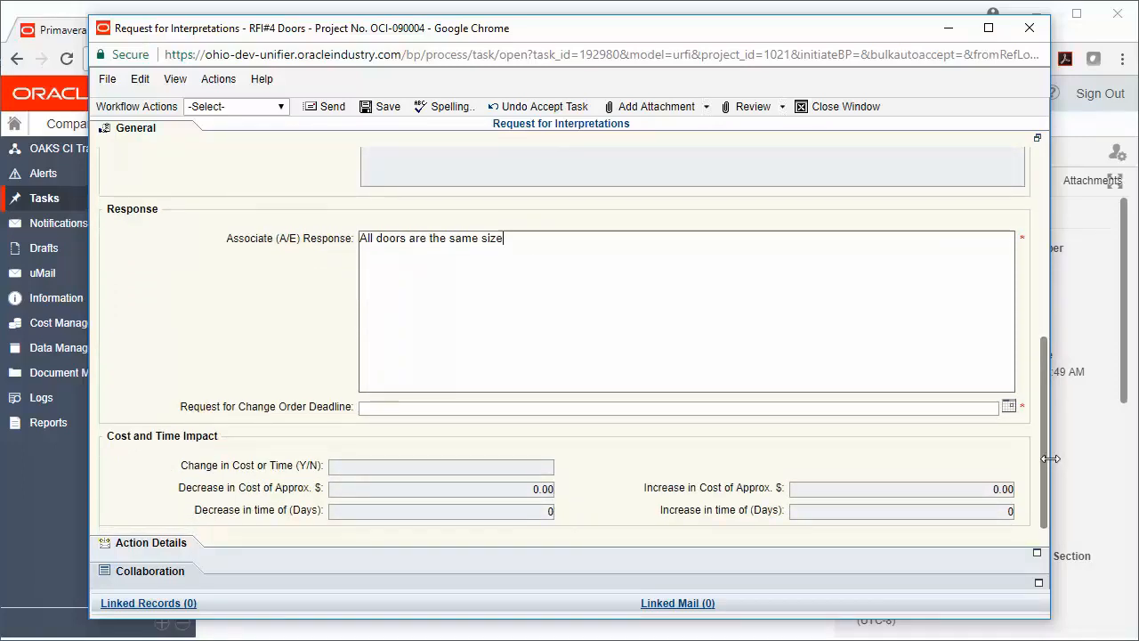
{"action": "left_click", "coordinate": [1008, 406]}
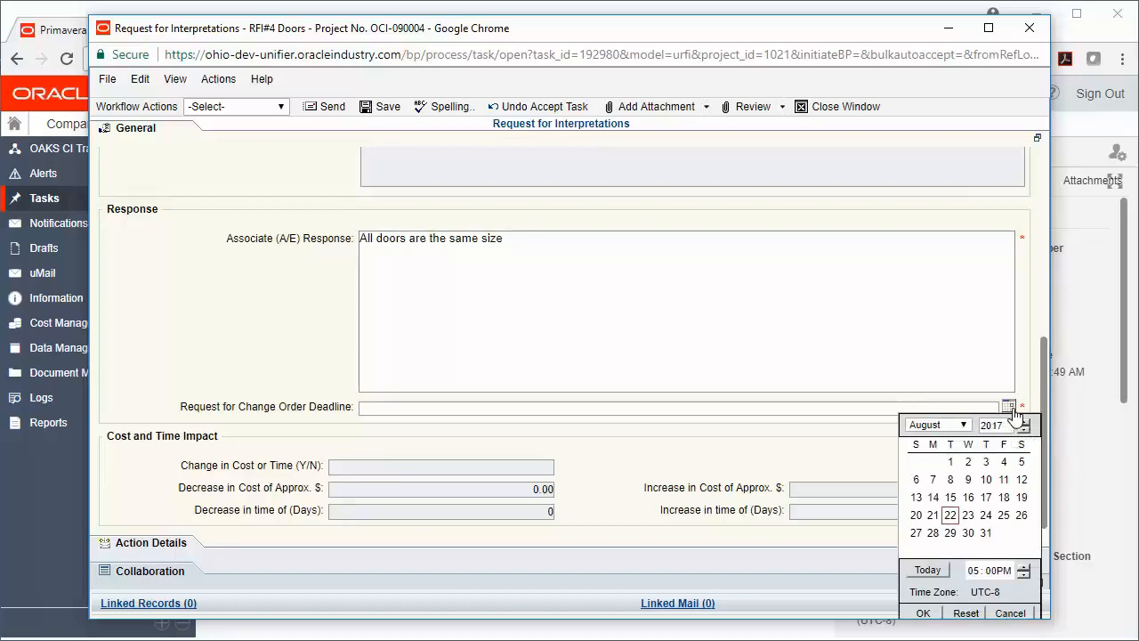
{"action": "left_click", "coordinate": [1022, 514]}
{"action": "left_click", "coordinate": [925, 614]}
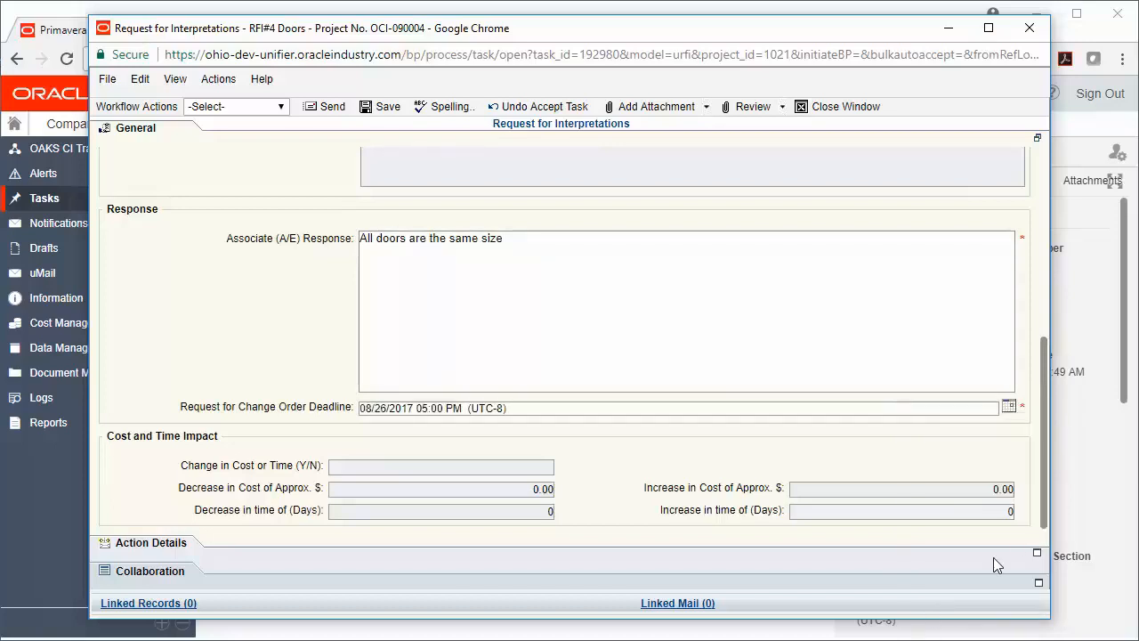
- Choose Respond as the workflow action and send the request for response acceptance
{"action": "left_click_drag", "start_coordinate": [1043, 522], "coordinate": [1042, 361]}
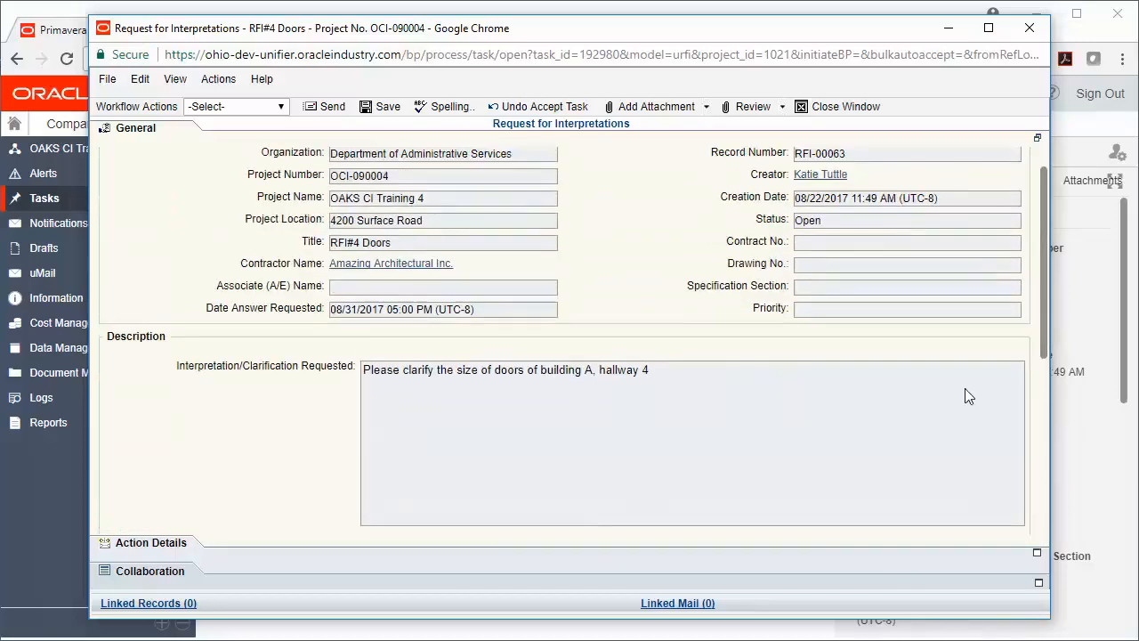
{"action": "left_click", "coordinate": [180, 550]}
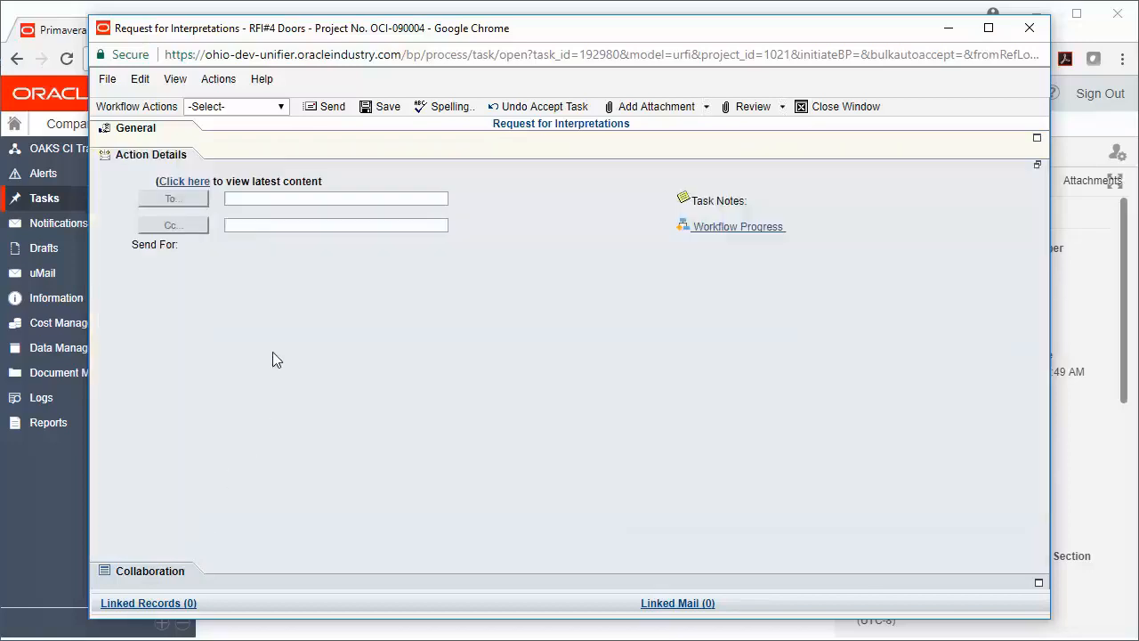
{"action": "left_click", "coordinate": [278, 108]}
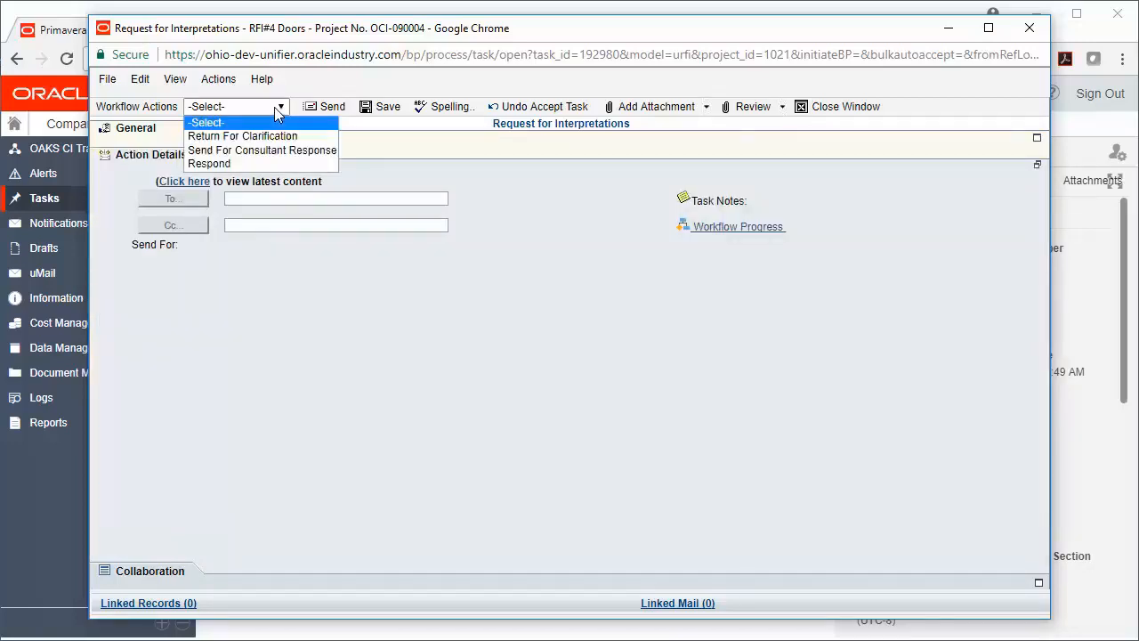
{"action": "left_click", "coordinate": [266, 164]}
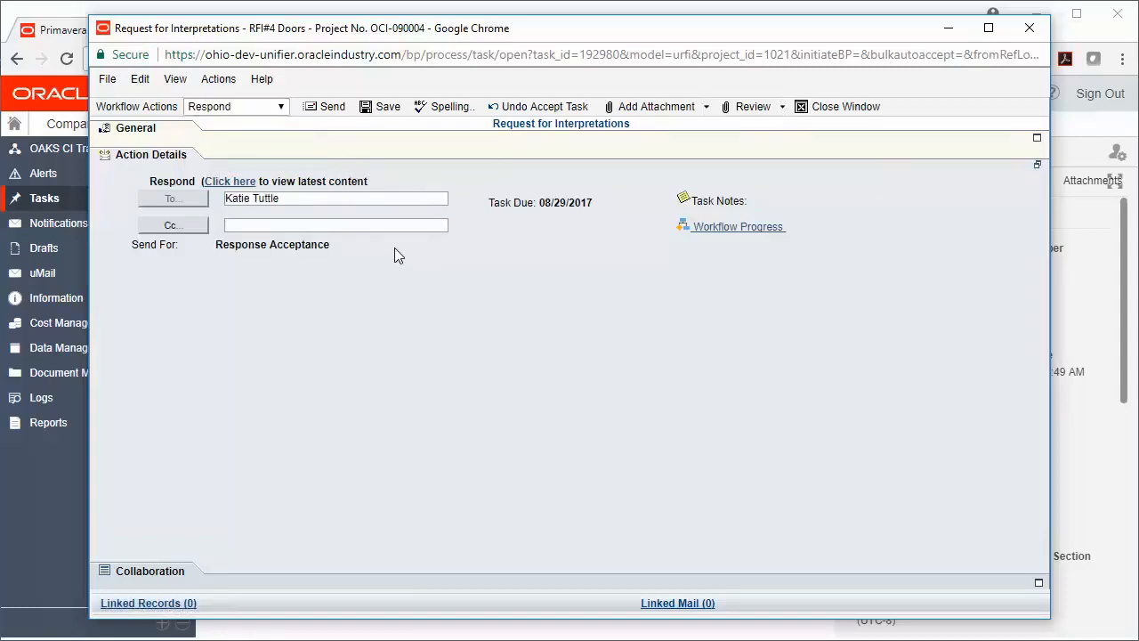
{"action": "left_click", "coordinate": [331, 107]}
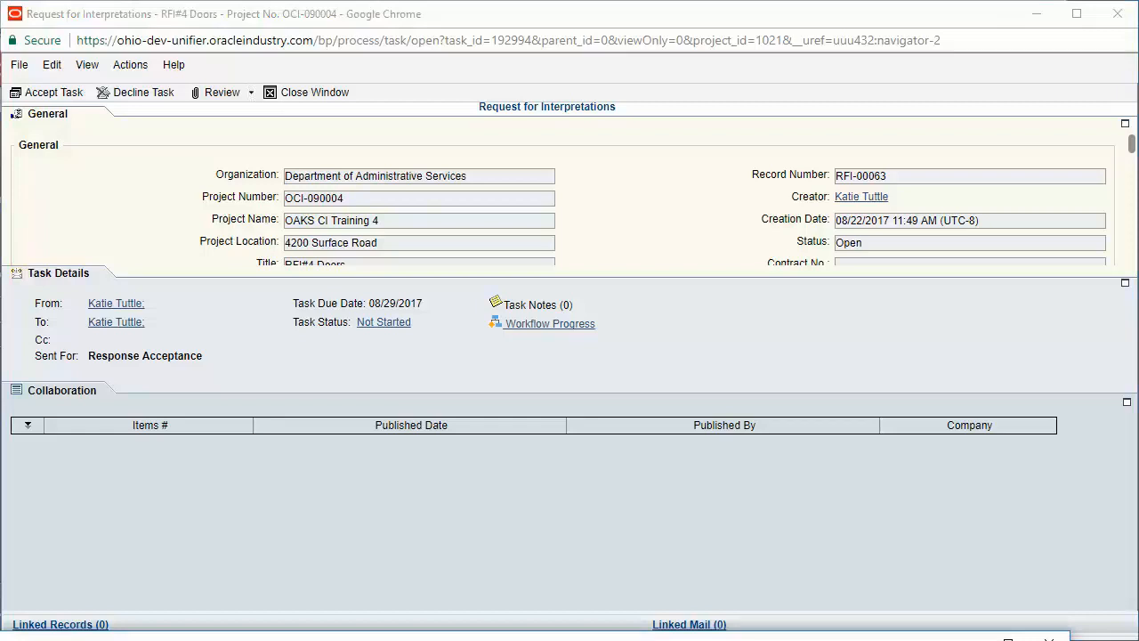
- Accept the Response Acceptance task for RFI#4 Doors and review the associate's response in its general section
{"action": "left_click", "coordinate": [46, 93]}
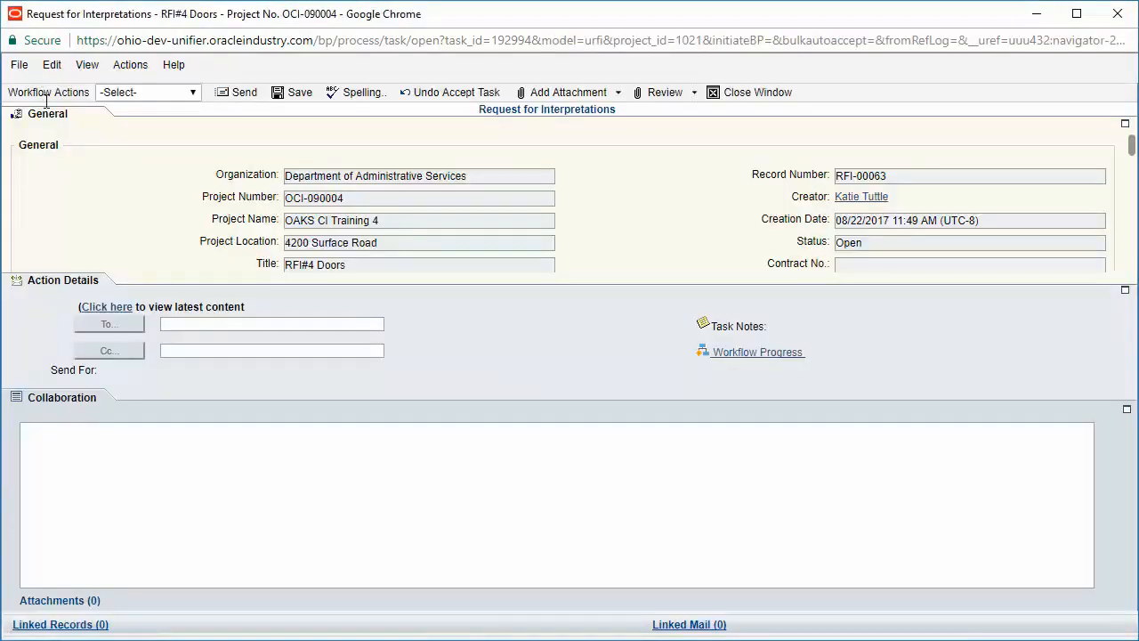
{"action": "left_click", "coordinate": [73, 117]}
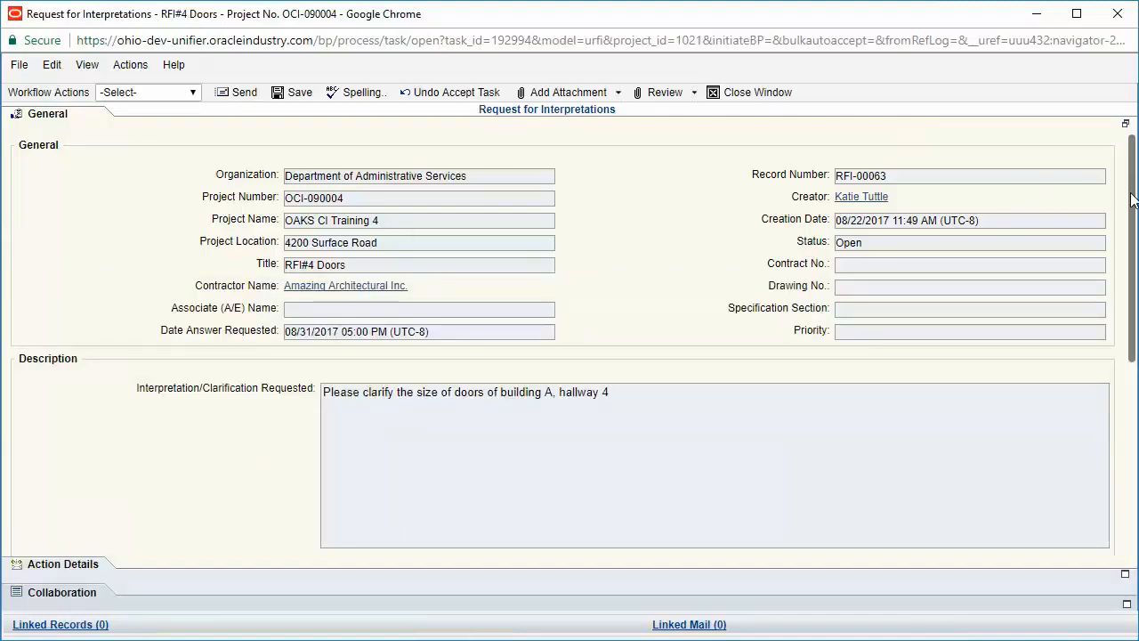
{"action": "left_click_drag", "start_coordinate": [1132, 195], "coordinate": [1135, 388]}
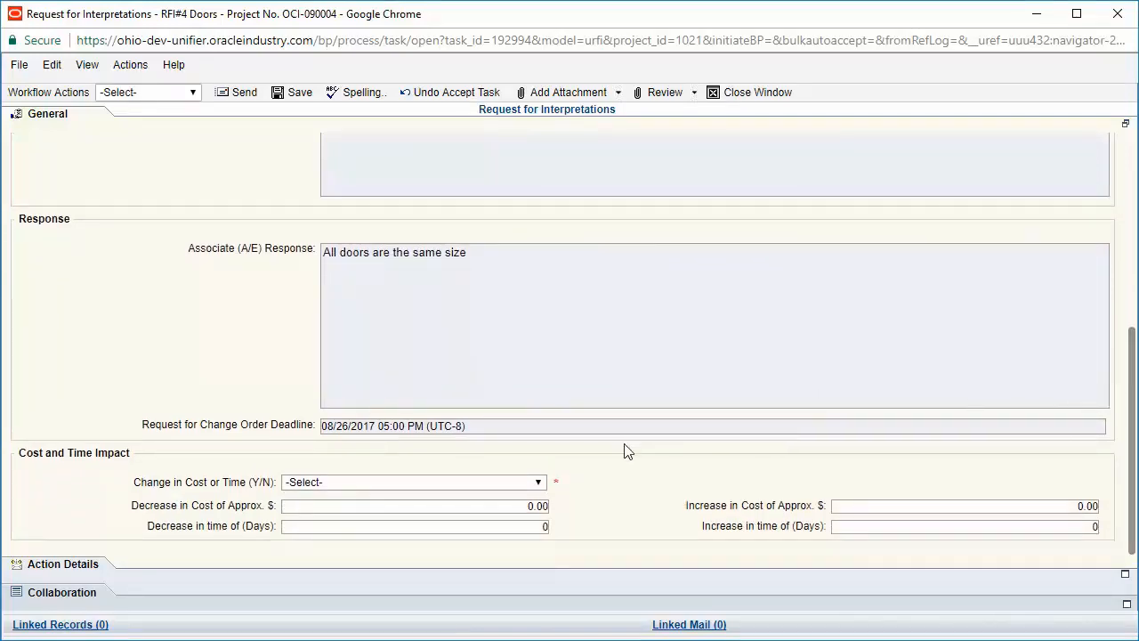
- Set Change in Cost or Time to Yes and enter an approximate cost increase of $500.00
{"action": "left_click", "coordinate": [538, 483]}
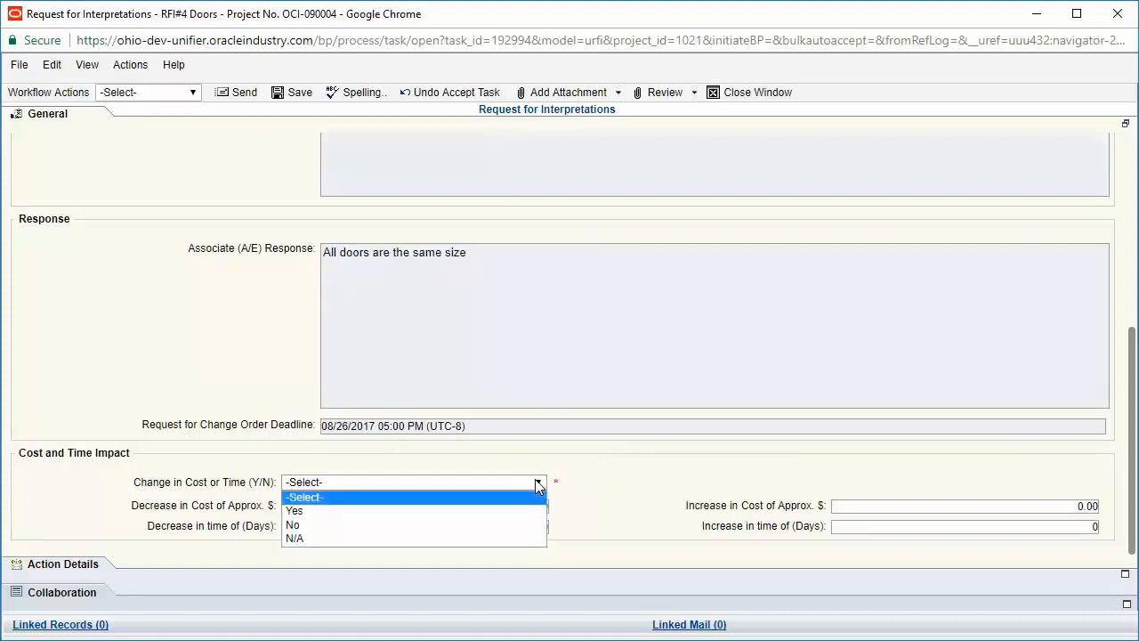
{"action": "left_click", "coordinate": [325, 511]}
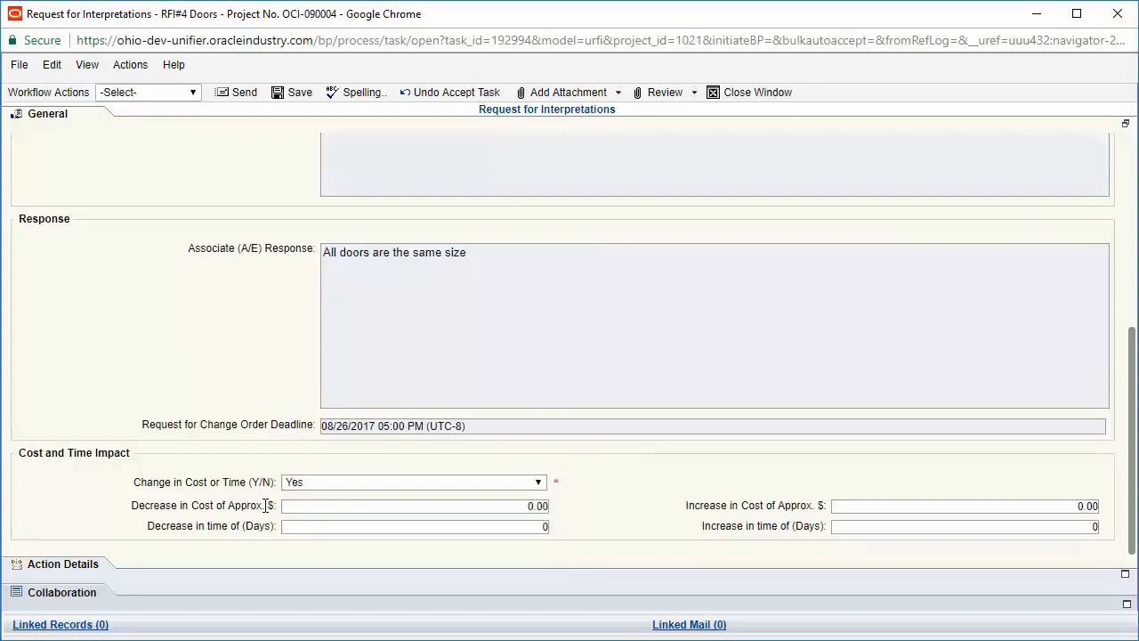
{"action": "left_click", "coordinate": [1074, 506]}
{"action": "type", "text": "500"}
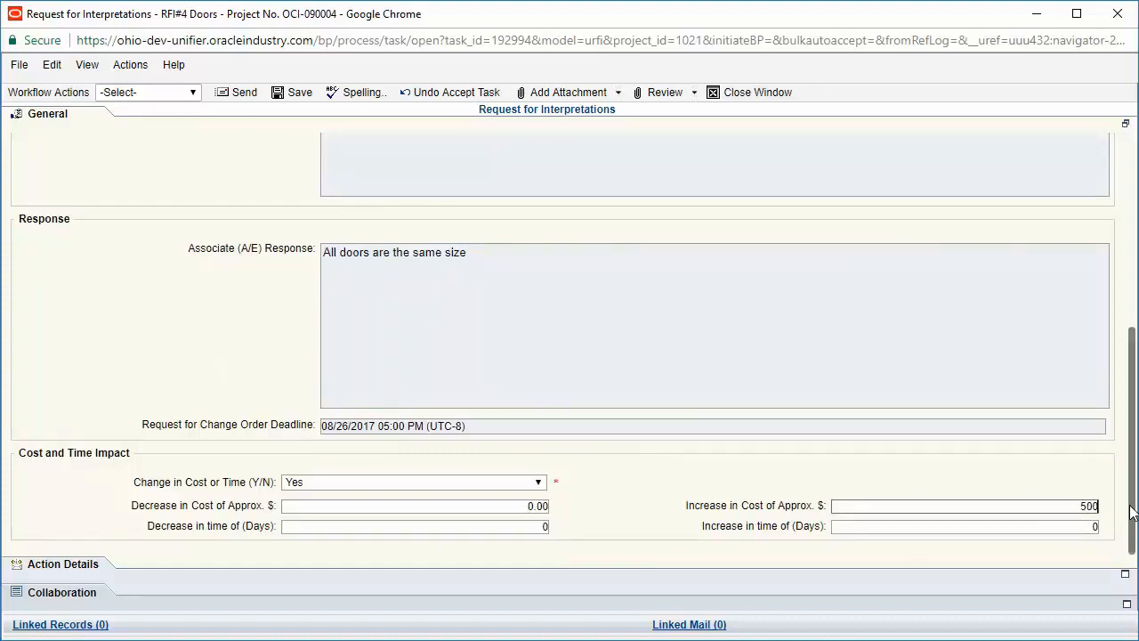
{"action": "type", "text": ".00"}
{"action": "left_click", "coordinate": [1066, 482]}
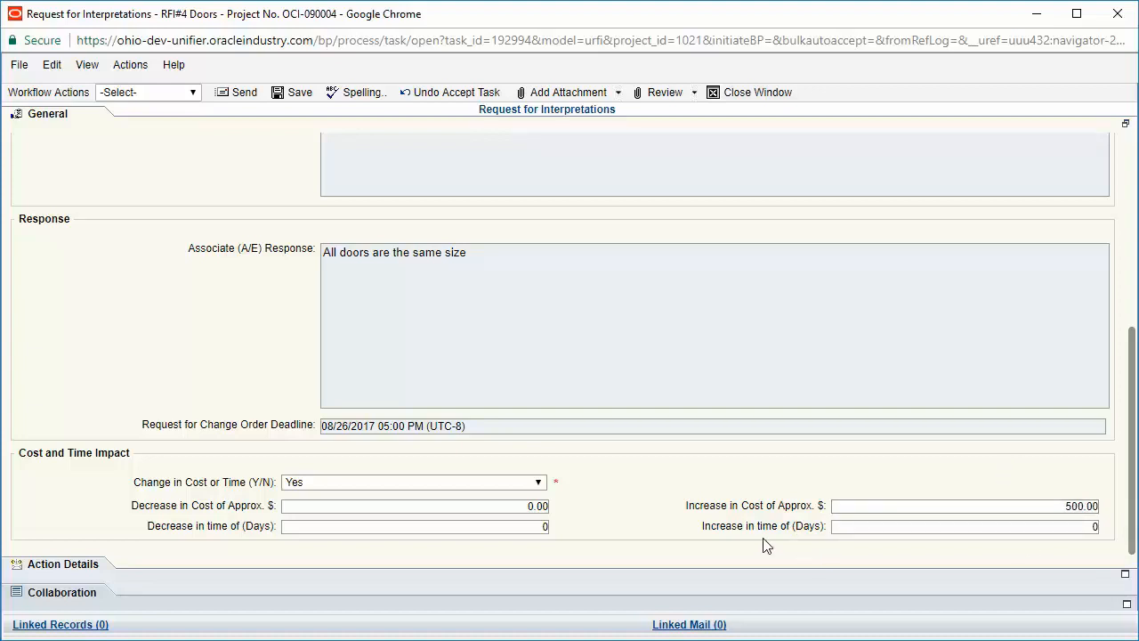
- Choose Accept as the workflow action and send the request on for a Change Order Request
{"action": "left_click", "coordinate": [101, 567]}
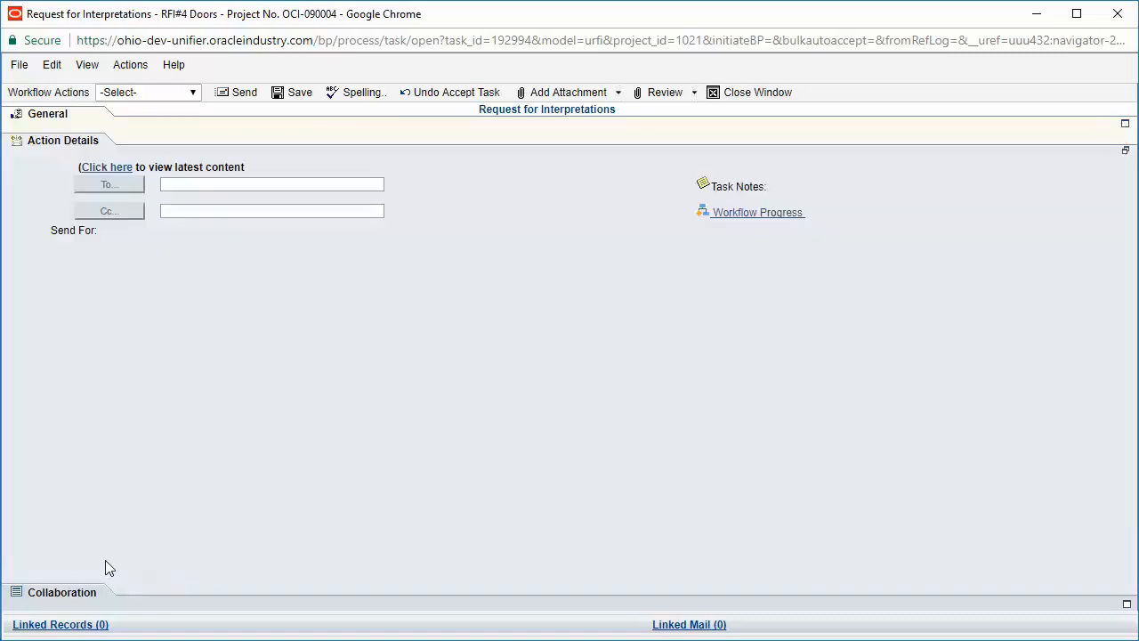
{"action": "left_click", "coordinate": [192, 93]}
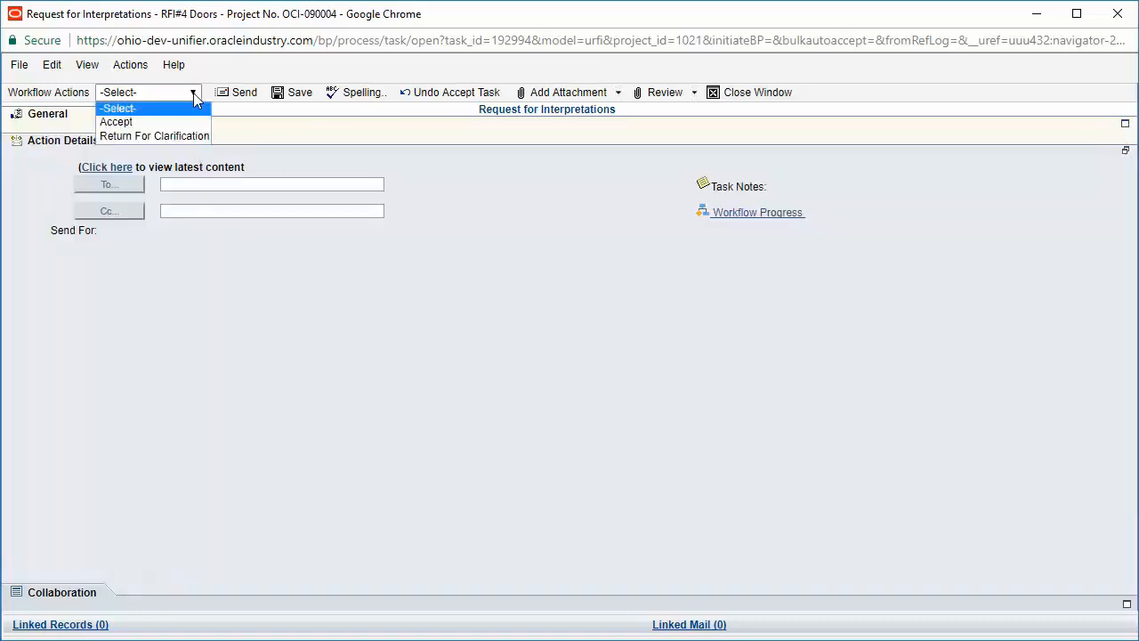
{"action": "left_click", "coordinate": [175, 121]}
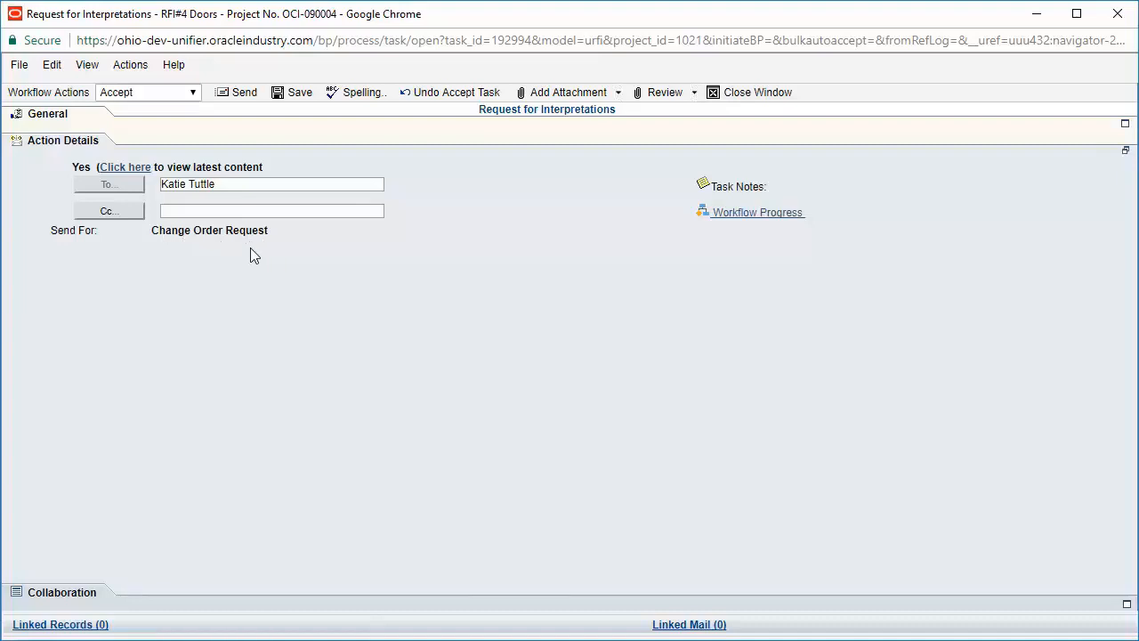
{"action": "left_click", "coordinate": [257, 97]}
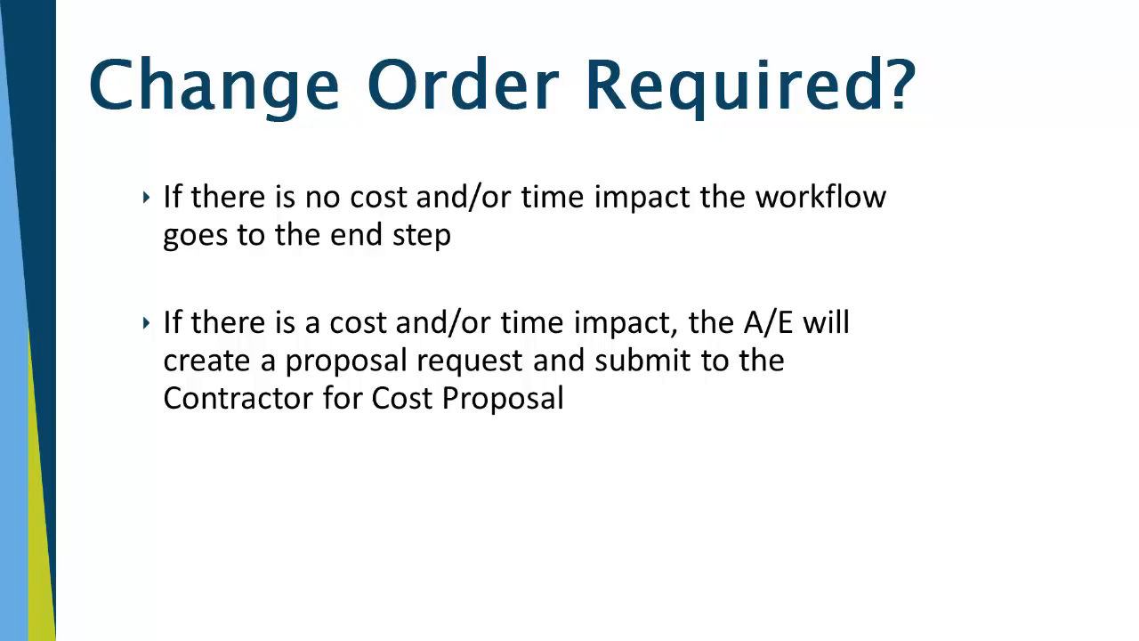